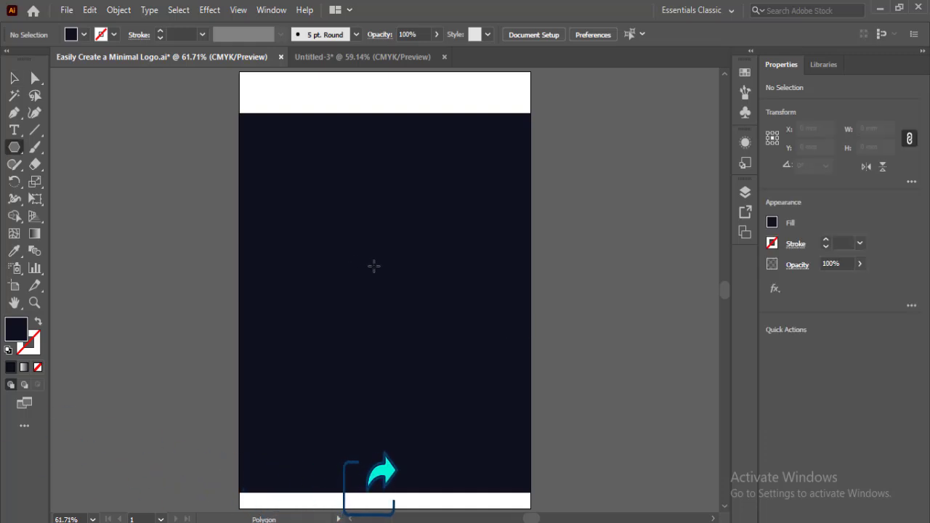
Draw an unfilled hexagon about 123 mm wide with a 2 pt white outline, and rotate it so a corner points up
left_click_drag(378, 276, 440, 339)
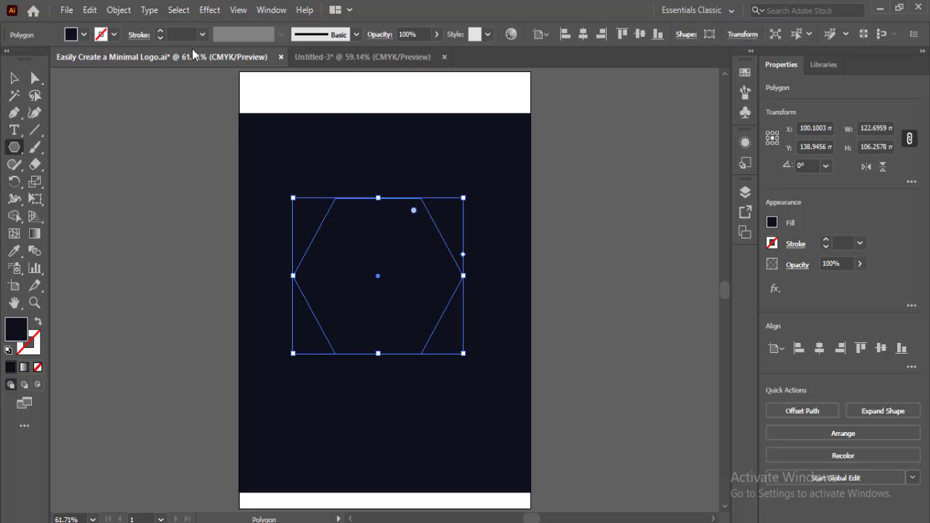
left_click(38, 321)
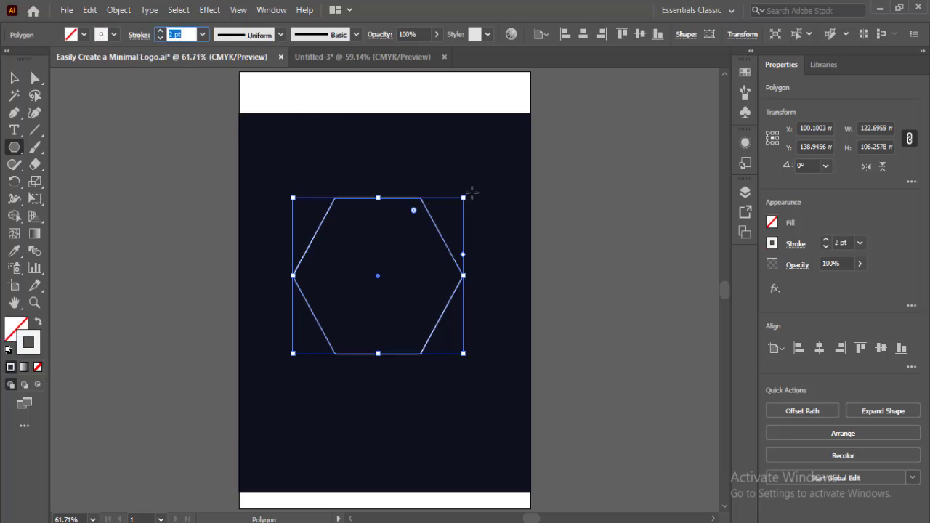
left_click_drag(469, 192, 448, 350)
Select all the hexagon's corner points and round its six corners slightly by the same amount
left_click(35, 79)
left_click_drag(269, 158, 513, 368)
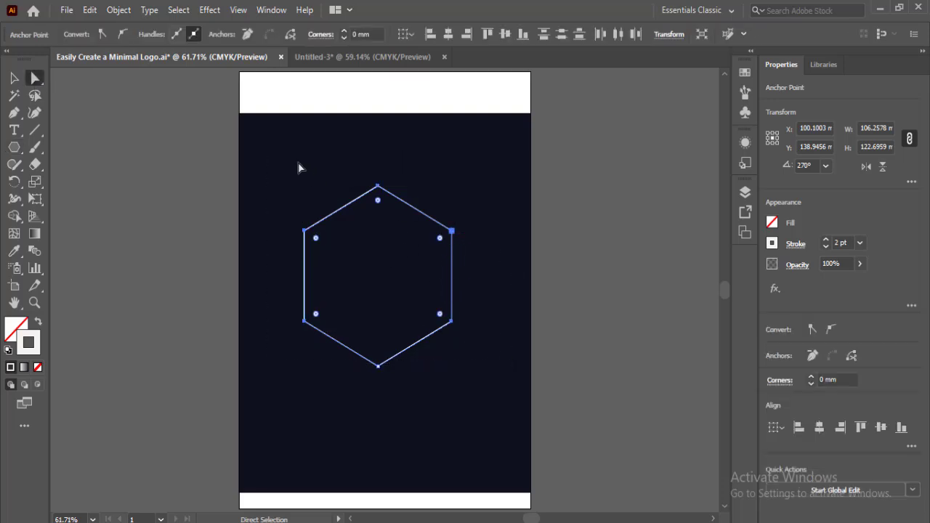
left_click_drag(290, 158, 509, 413)
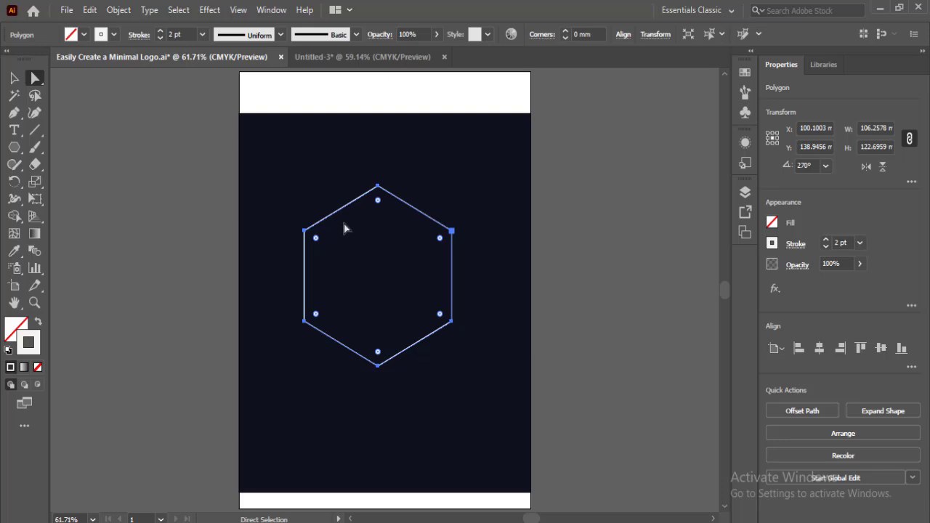
left_click_drag(441, 241, 434, 247)
key("v")
left_click_drag(390, 291, 479, 245)
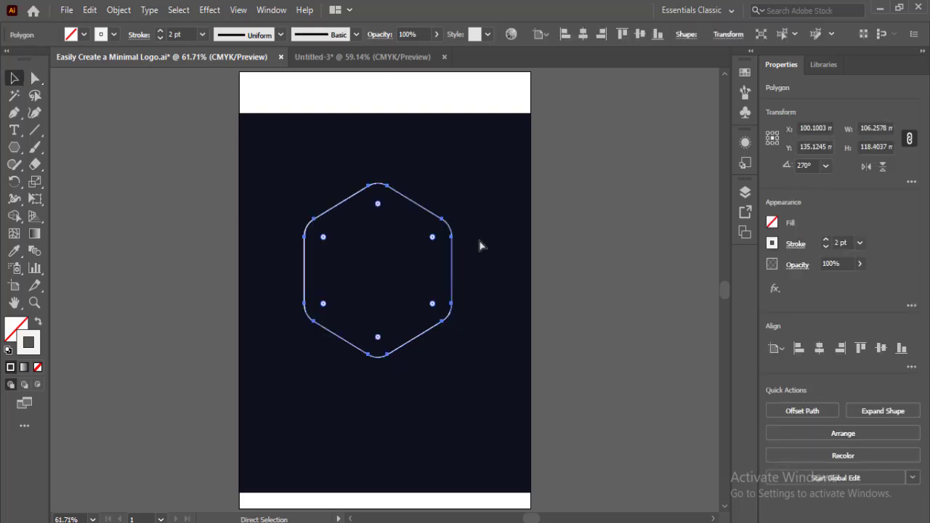
Duplicate the rounded hexagon in place and scale the copy concentrically to about 88 × 102 mm
key("ctrl+c")
key("ctrl+f")
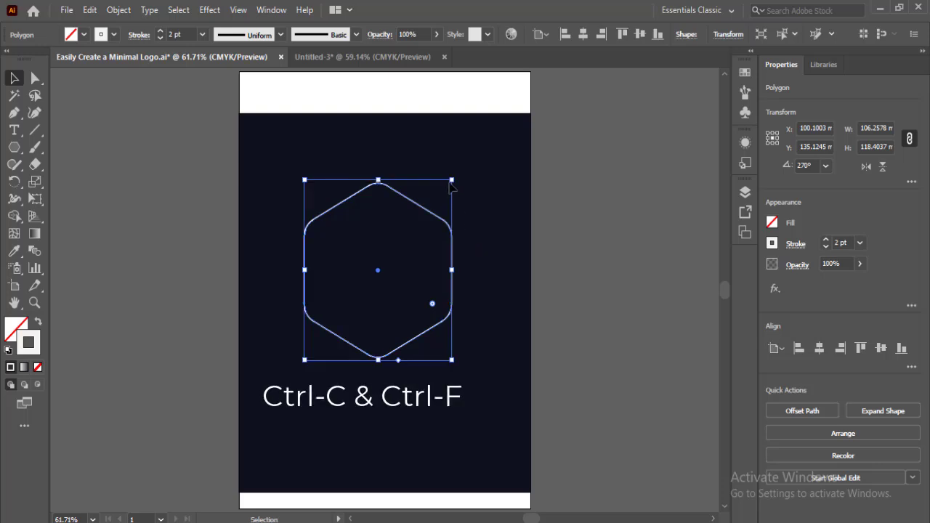
left_click_drag(452, 181, 440, 189)
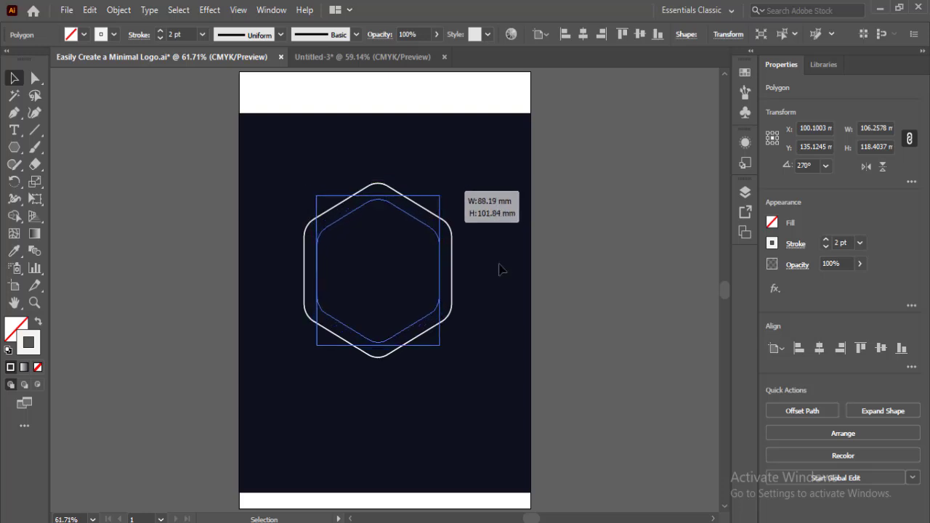
Draw a vertical line about 192 mm long at the outer hexagon's left edge and copy it to the inner hexagon's left edge
left_click_drag(501, 268, 304, 413)
left_click(470, 317)
left_click(34, 130)
key("a")
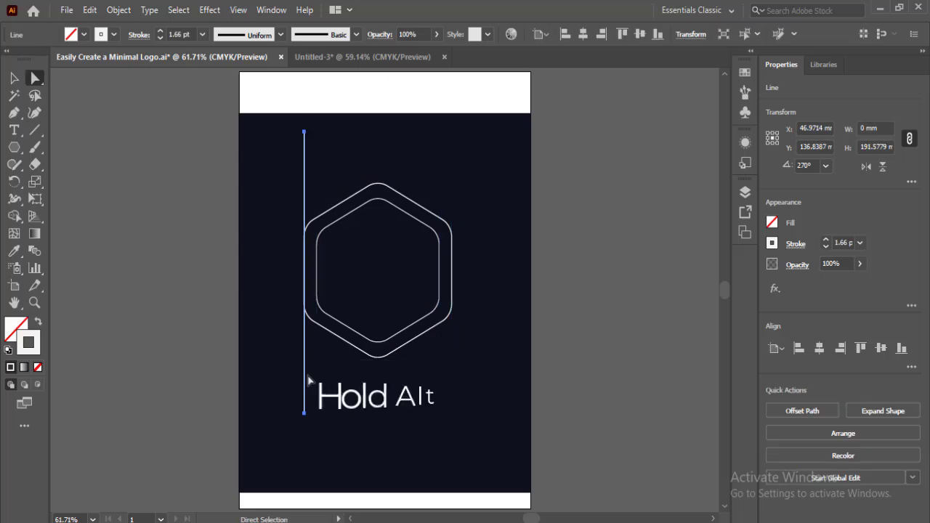
key("alt")
left_click_drag(305, 376, 317, 378)
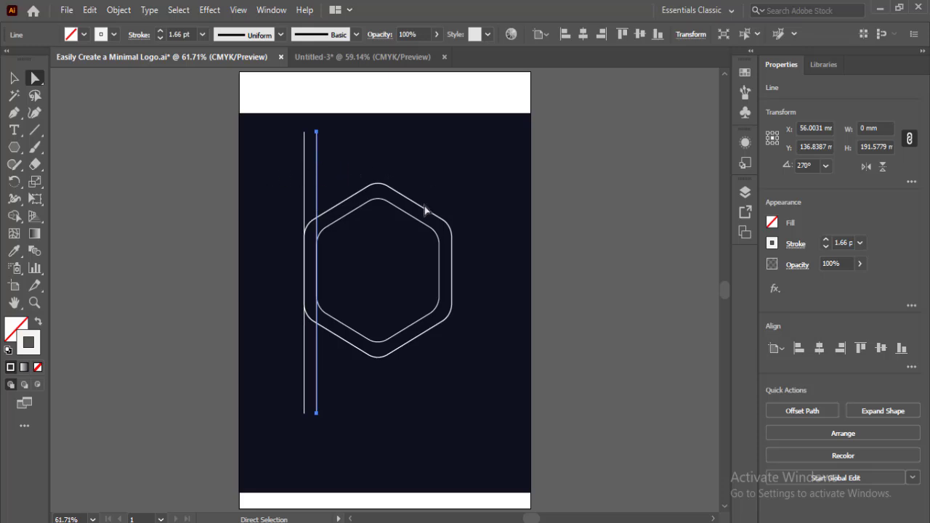
Repeat the line copy at the same spacing until thirteen vertical lines span the hexagon to its right edge
key("ctrl+d")
key("ctrl+d")
key("ctrl+d")
key("ctrl+d")
key("ctrl+d")
key("ctrl+d")
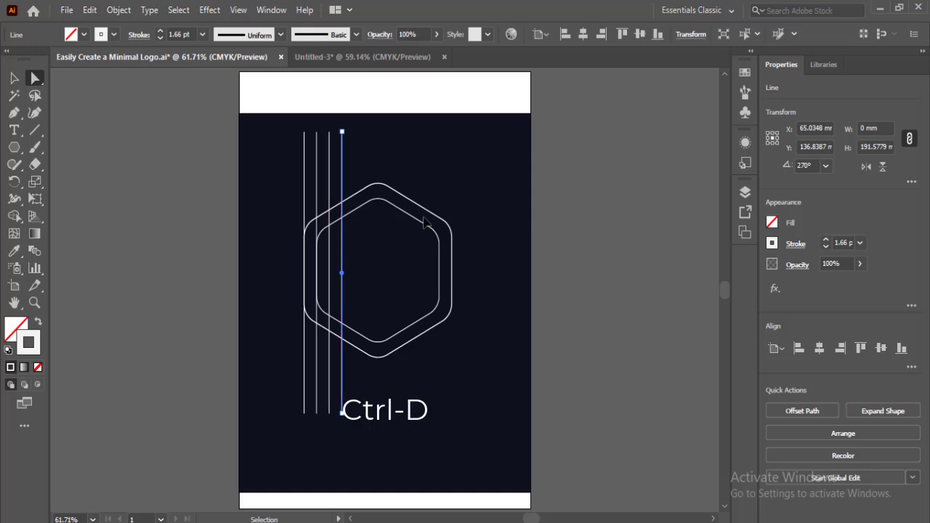
key("ctrl+d")
key("ctrl+d")
key("ctrl+d")
key("ctrl+d")
key("ctrl+d")
Copy a vertical line, turn it horizontal, and place two such lines across the hexagon's middle, one line spacing apart
left_click_drag(452, 200, 545, 183)
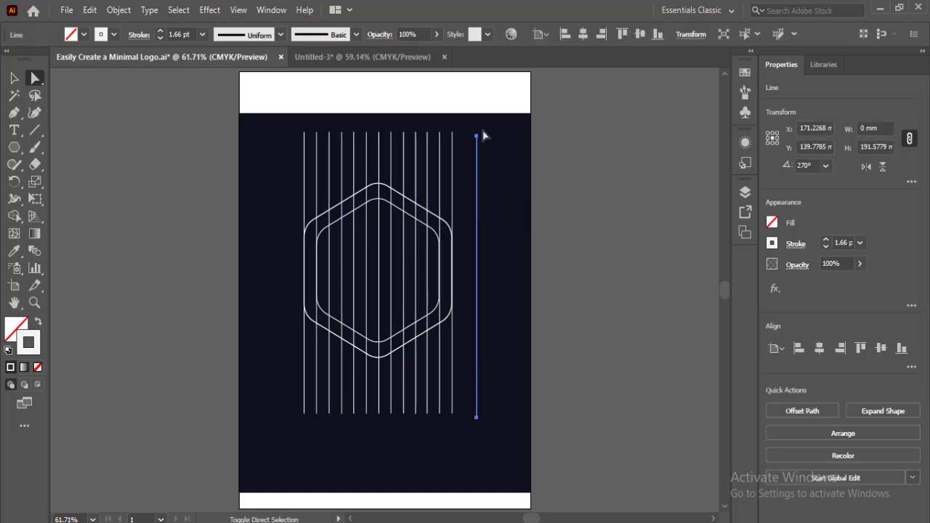
key("v")
left_click_drag(483, 139, 466, 282)
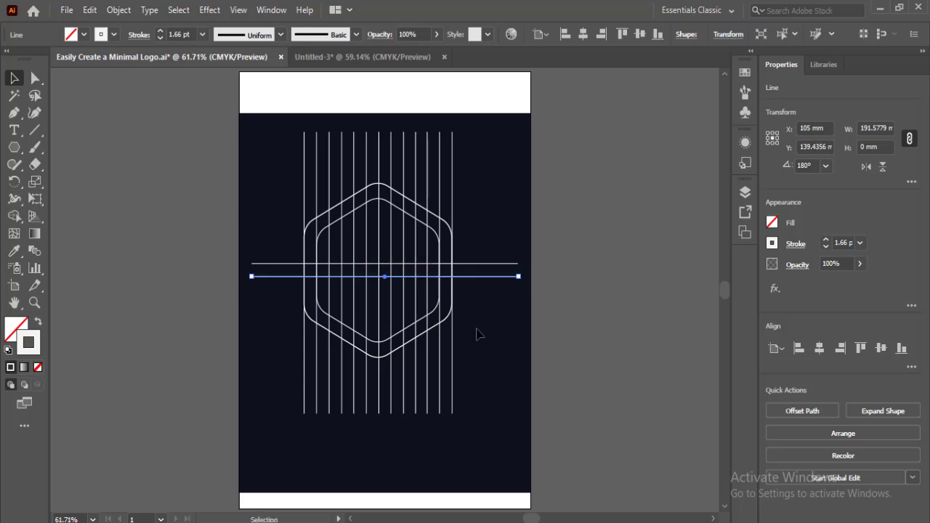
Select both hexagons and all grid lines, activate the Shape Builder tool and set the fill to green
key("ctrl+a")
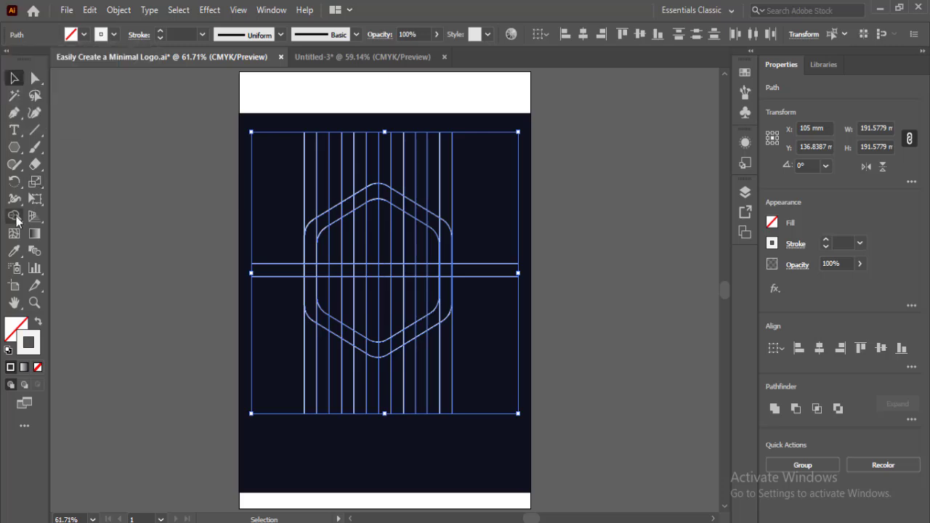
left_click(16, 217)
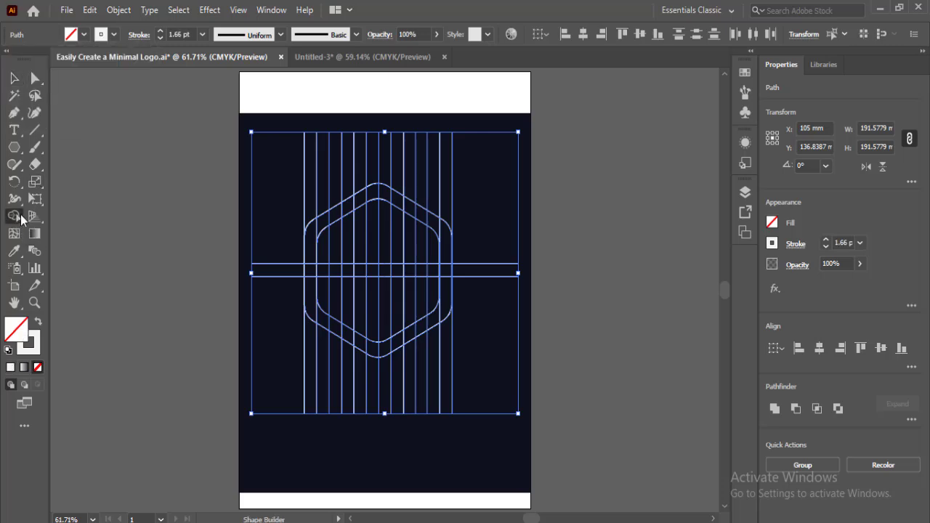
left_click(83, 35)
left_click(68, 59)
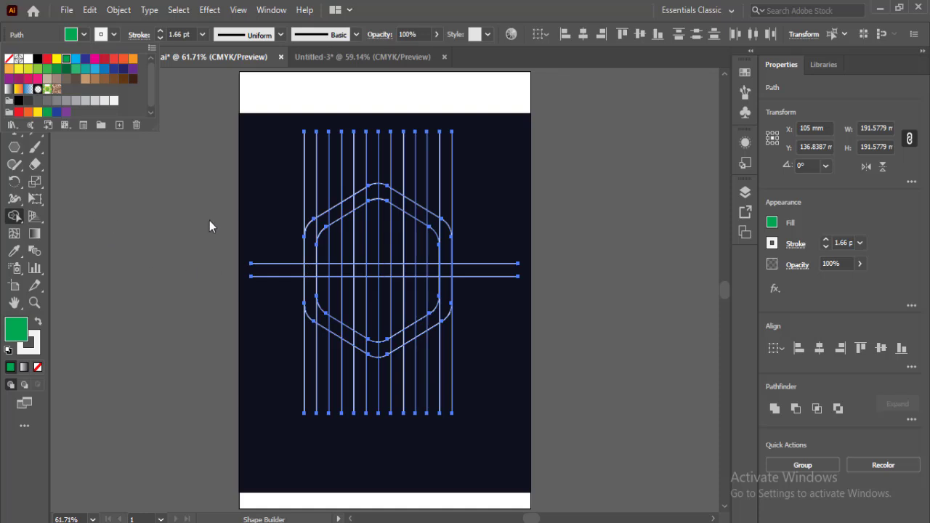
Merge the grid regions inside the hexagon with Shape Builder to form the green letters U, H and D
left_click(346, 216)
left_click_drag(348, 211, 352, 349)
mouse_move(308, 282)
left_mouse_down()
mouse_move(311, 307)
mouse_move(347, 334)
left_mouse_up()
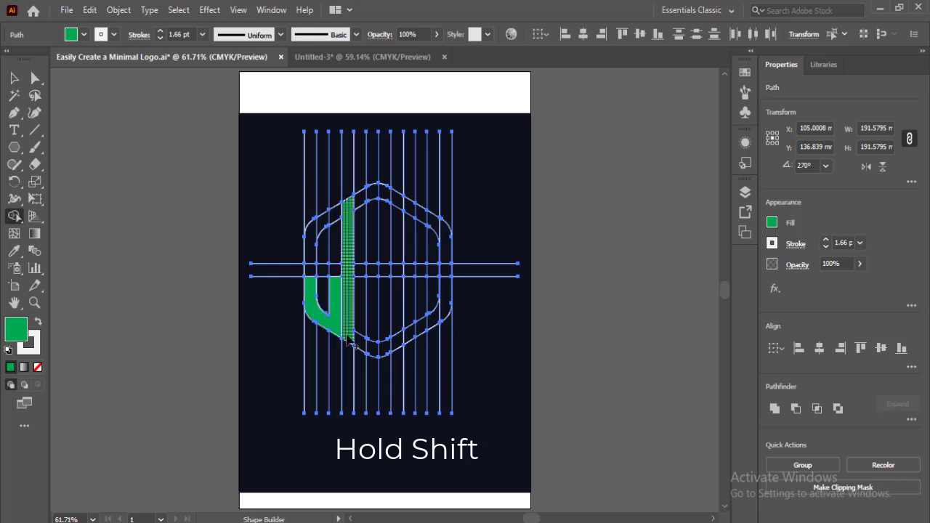
left_click_drag(420, 213, 432, 332)
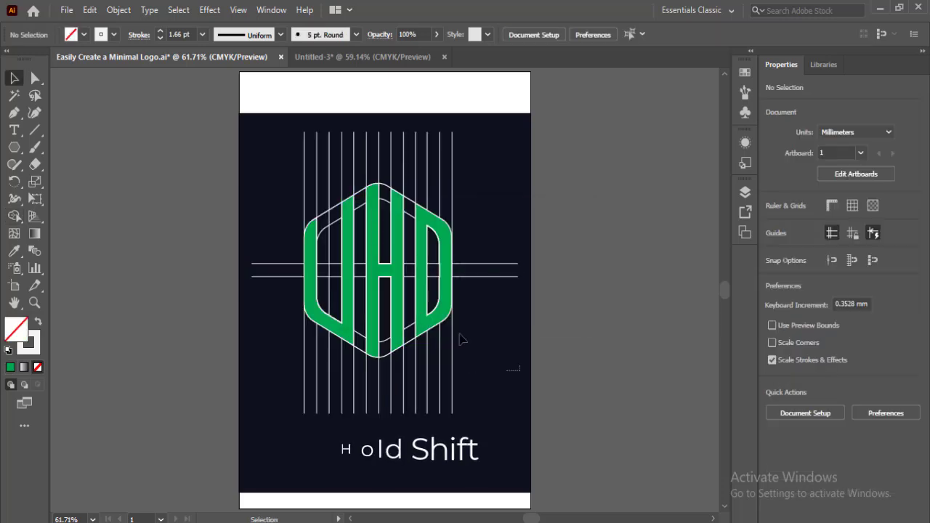
Select the whole hexagon logo with its grid lines and move it off the artboard's upper-left corner
left_click_drag(518, 365, 273, 170)
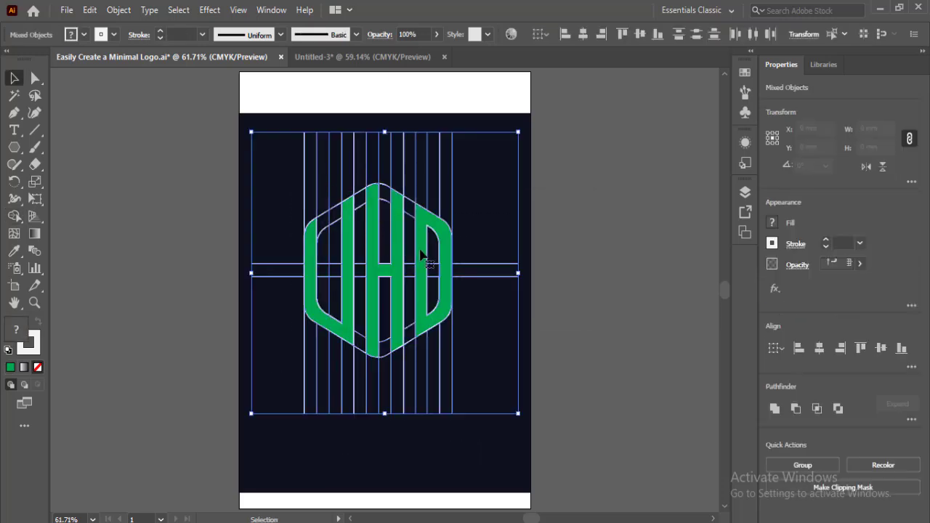
left_click_drag(420, 252, 176, 32)
left_click(354, 333)
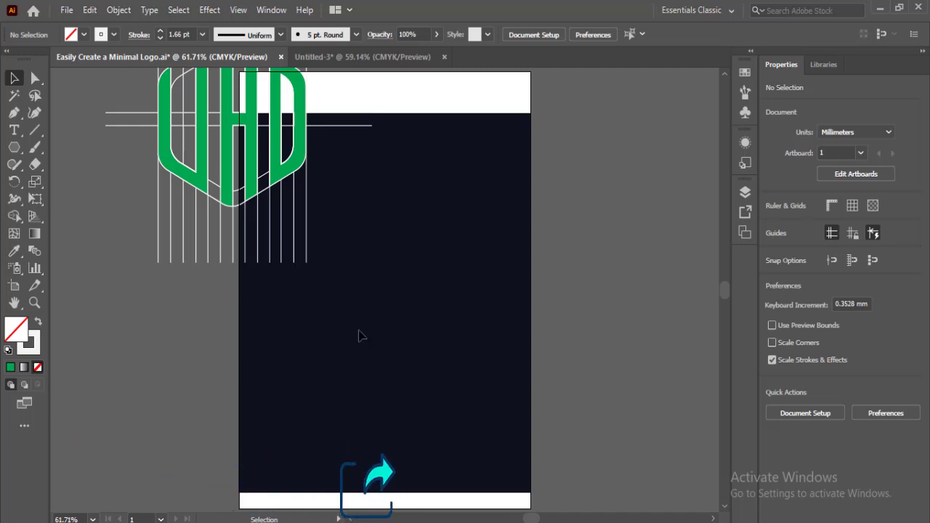
Draw a square of about 80 mm on the dark background and rotate it 45° into a diamond
key("m")
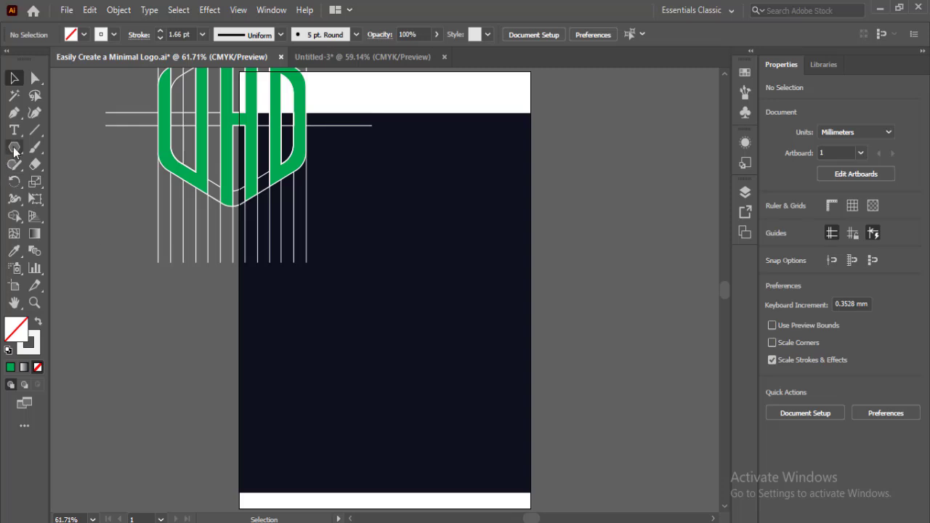
left_click_drag(372, 297, 482, 414)
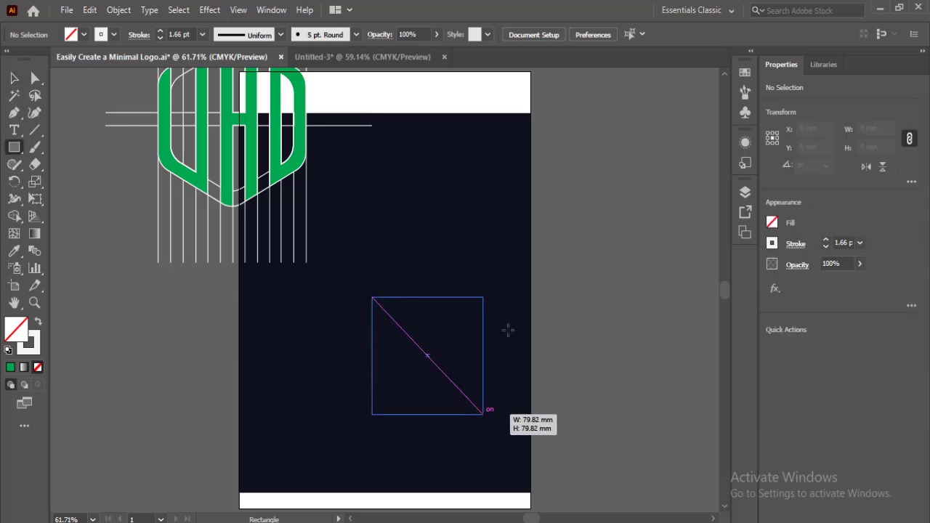
left_click_drag(485, 294, 421, 255)
Round the diamond's two side corners to a radius of about 34.2 mm and move the shape up toward the artboard's centre
left_click(35, 78)
left_click_drag(291, 338, 439, 369)
left_click(13, 78)
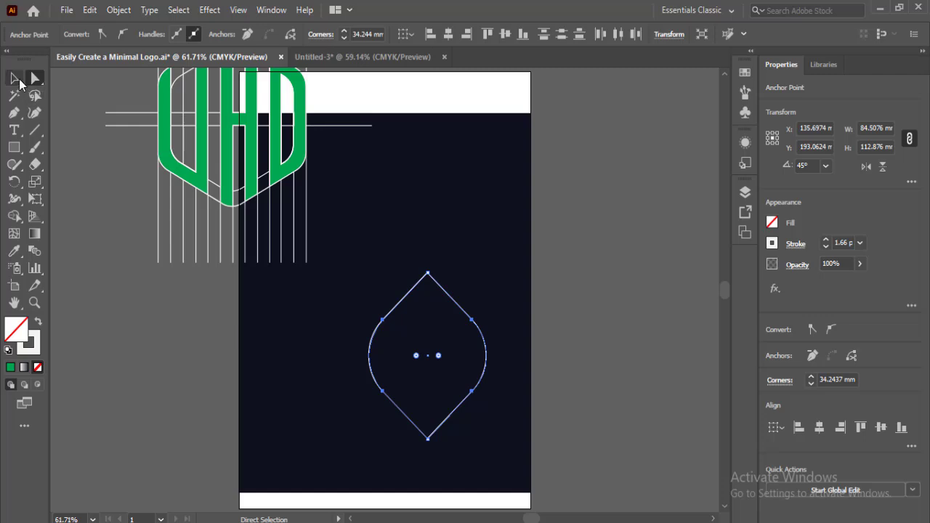
left_click_drag(454, 306, 444, 253)
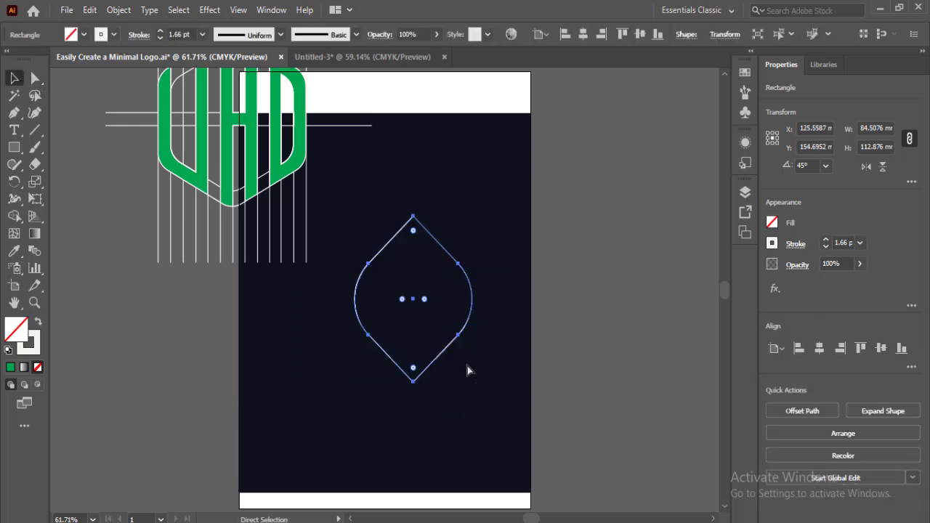
Duplicate the rounded diamond in place and scale the copy concentrically to about 67 × 95 mm
key("v")
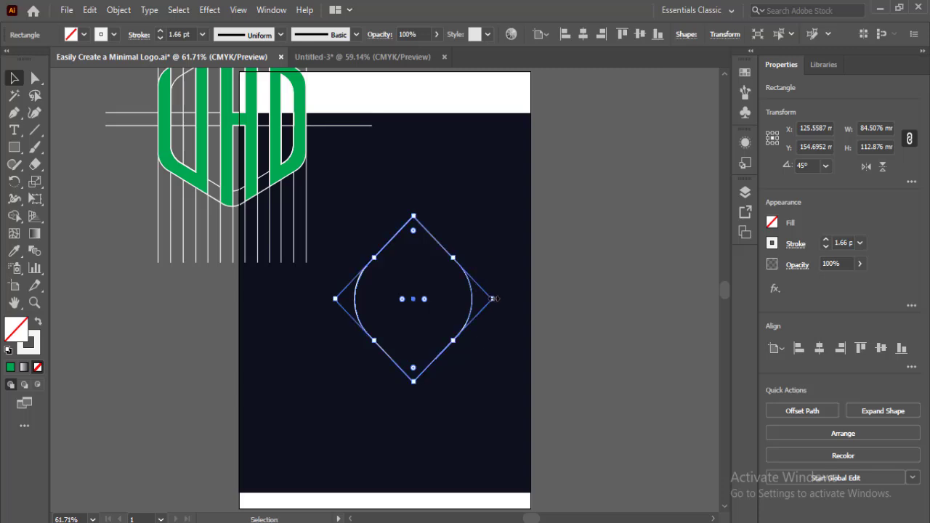
left_click_drag(493, 298, 481, 299)
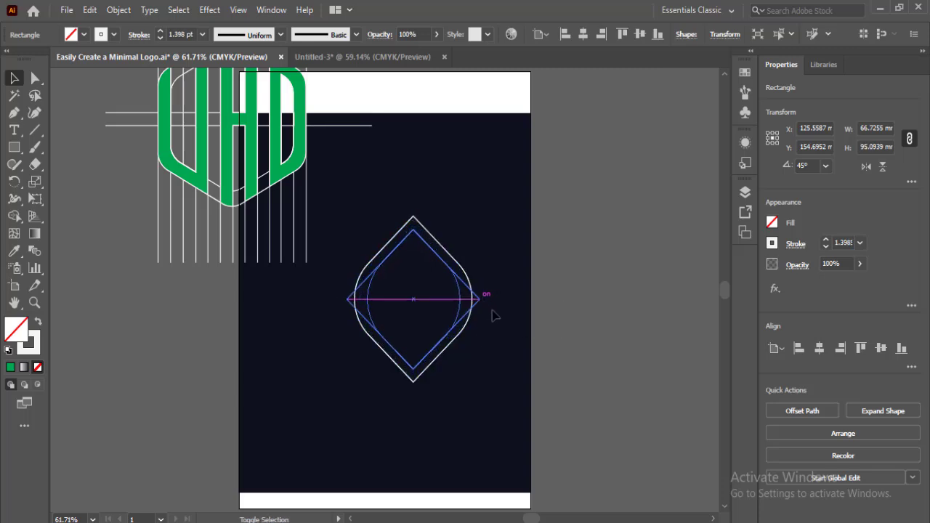
left_click(313, 230)
Draw a vertical line about 190 mm long at the diamond's left edge and copy it across the shape to make ten lines
left_click(34, 129)
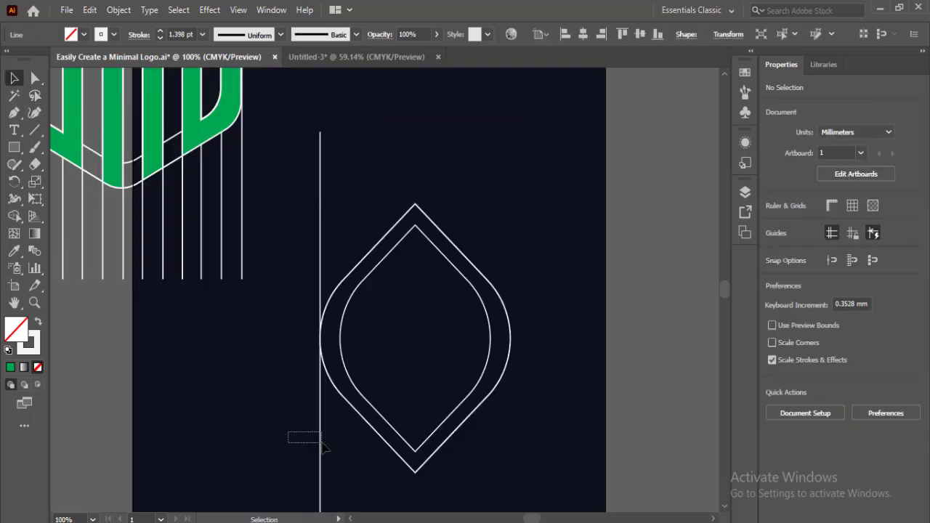
left_click_drag(322, 444, 345, 451)
key("ctrl")
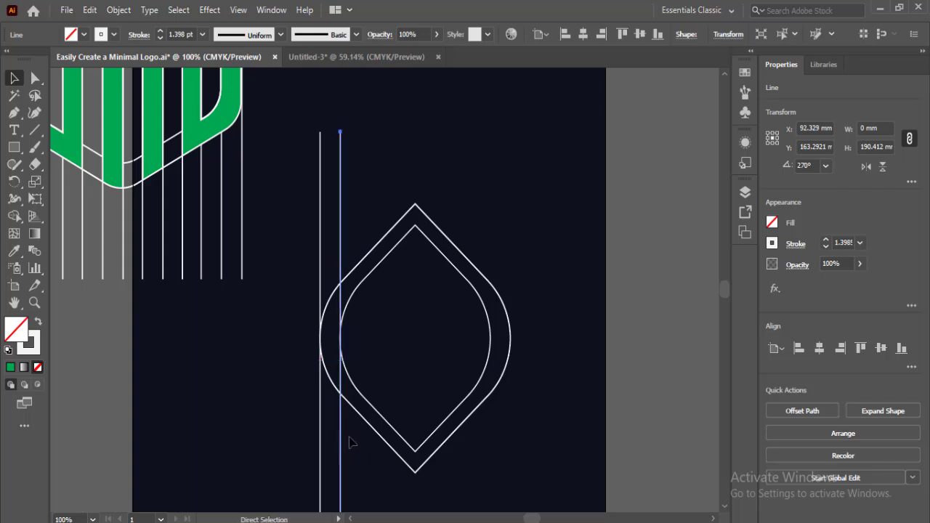
left_click(348, 441)
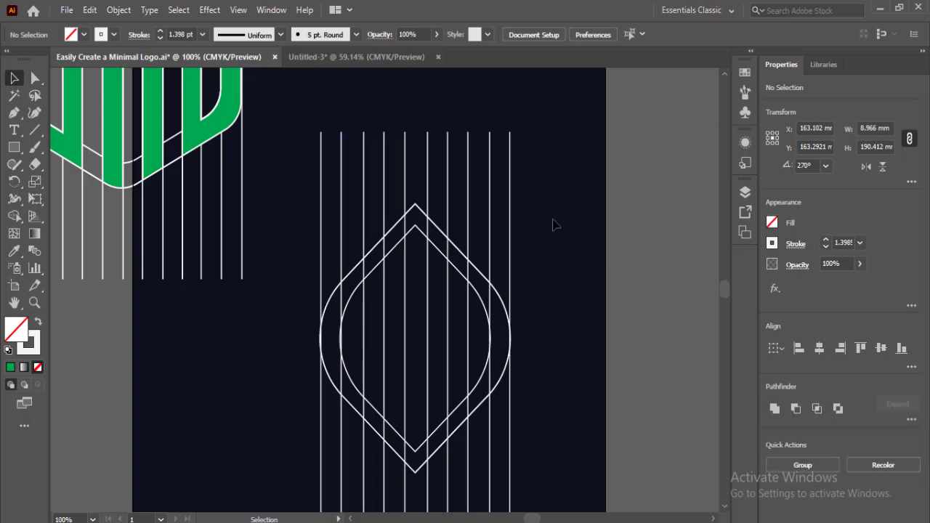
Copy the two rightmost vertical lines, rotate the pair horizontal and place it across the diamond's middle
left_click_drag(536, 215, 478, 215)
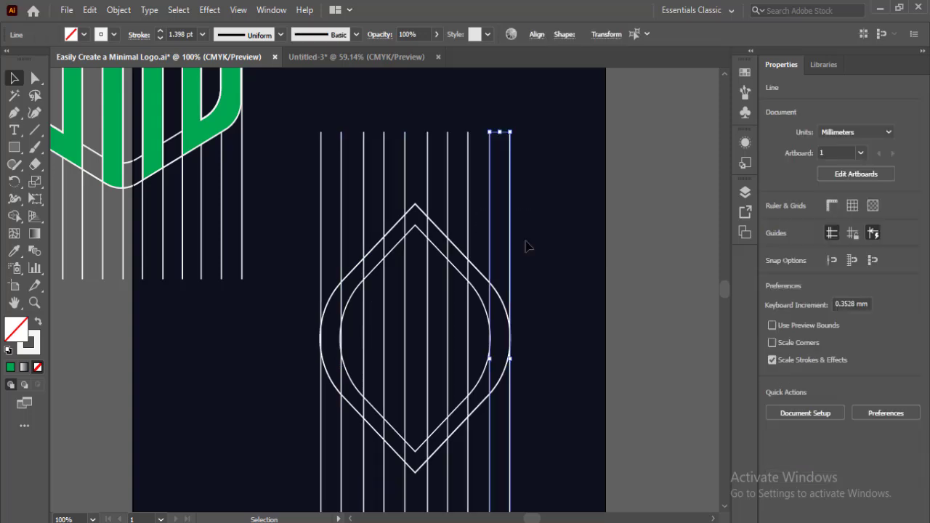
left_click_drag(526, 248, 565, 249)
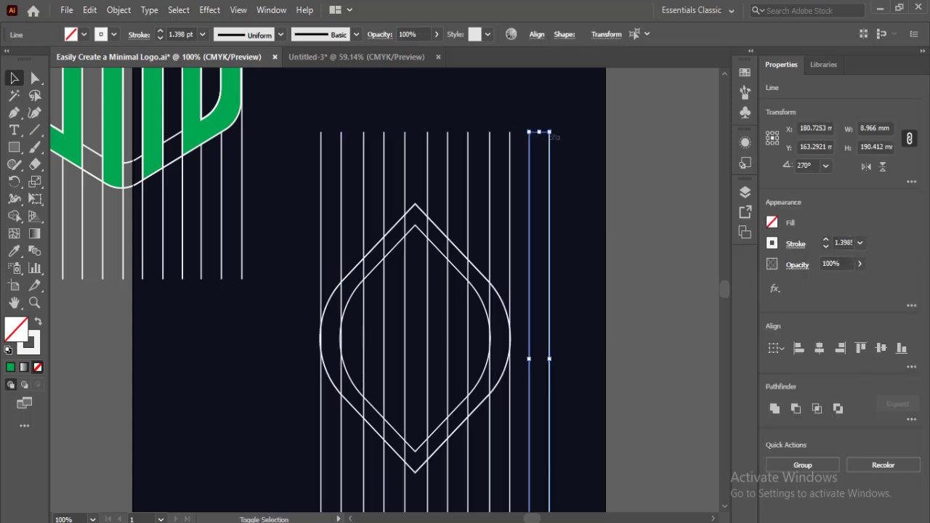
left_click_drag(555, 125, 485, 351)
Select both diamond outlines and their grid lines, activate the Shape Builder tool and set the fill to red
left_click(336, 260)
left_click_drag(292, 237, 585, 426)
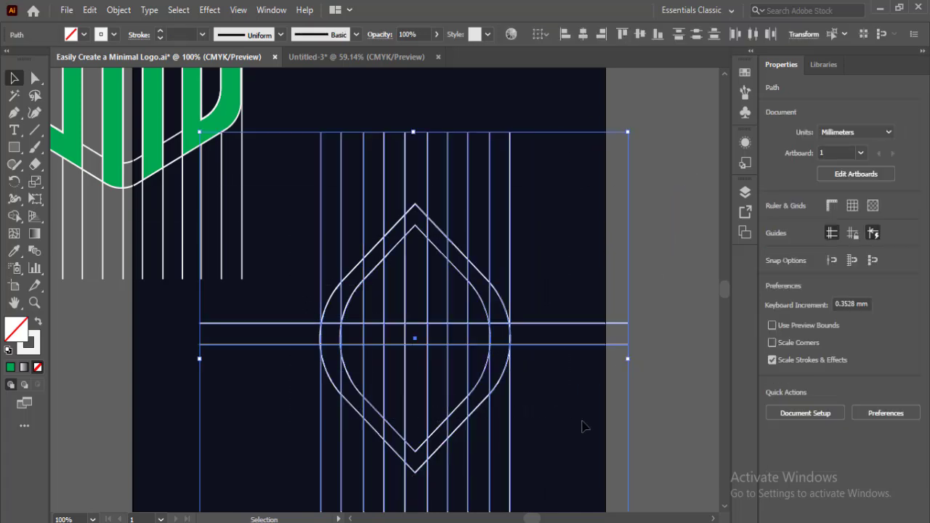
left_click(613, 291)
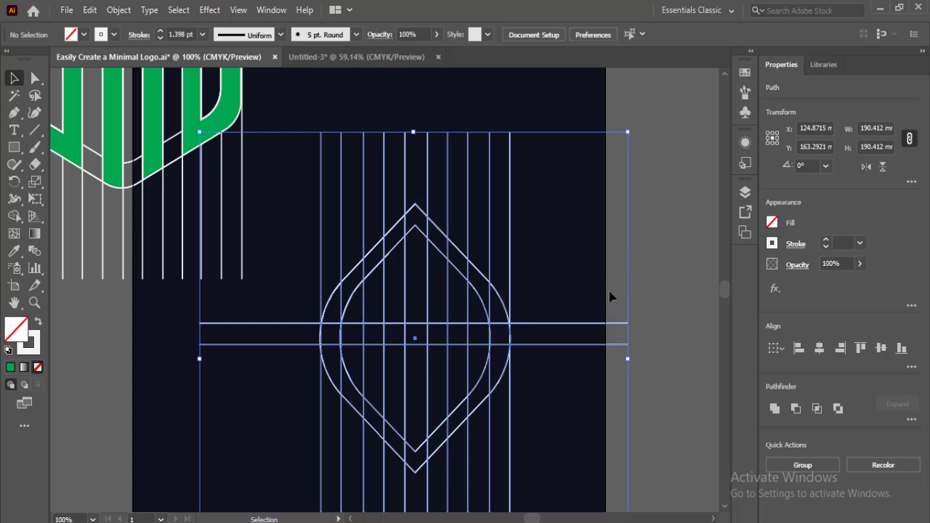
left_click_drag(587, 300, 321, 391)
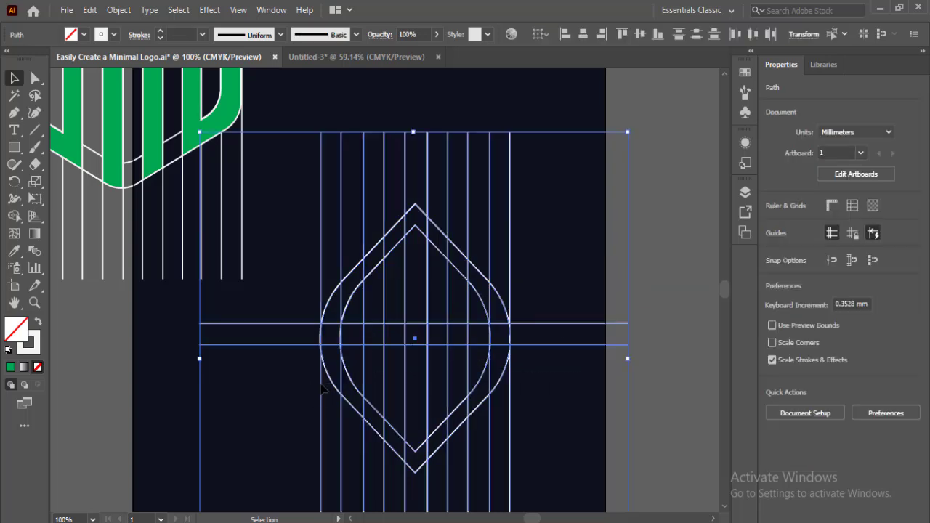
left_click(14, 216)
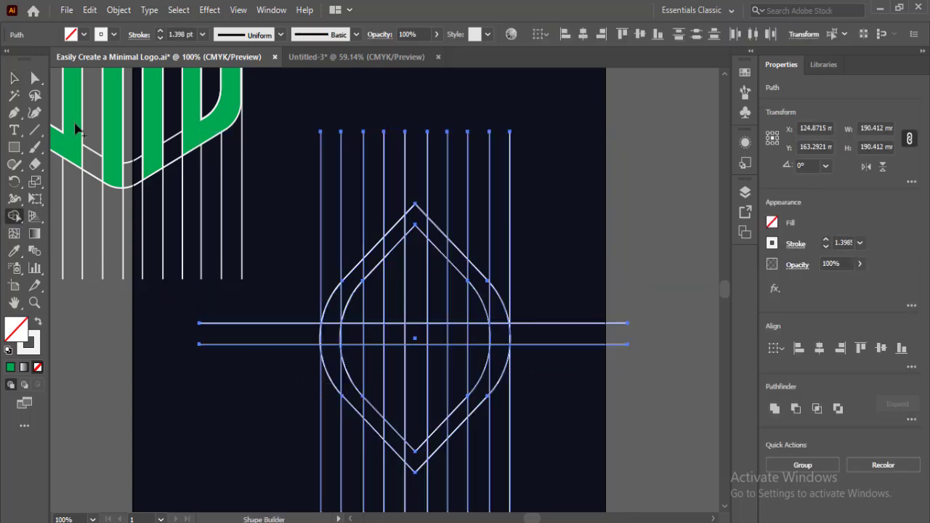
left_click(85, 35)
left_click(112, 59)
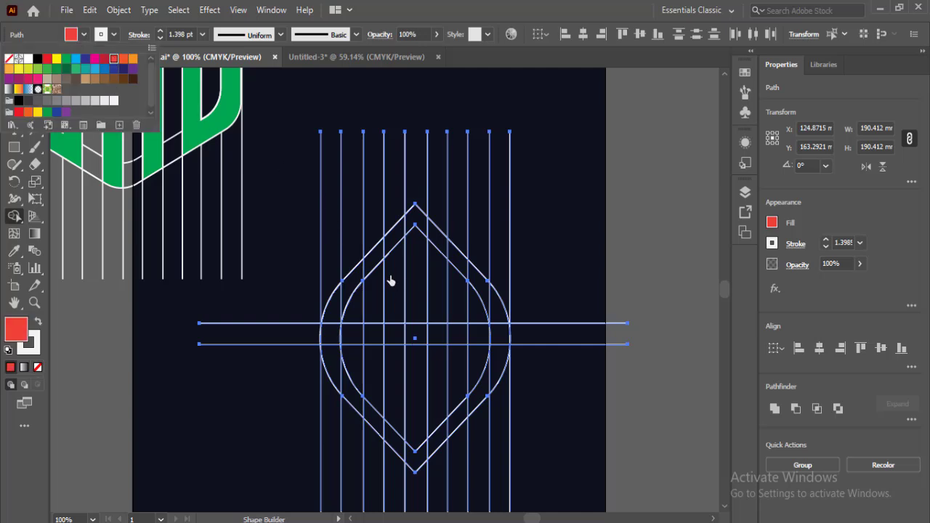
Merge the diamond's grid regions with Shape Builder into a red letter A in the left half and a letter E in the right
left_click_drag(404, 278, 398, 454)
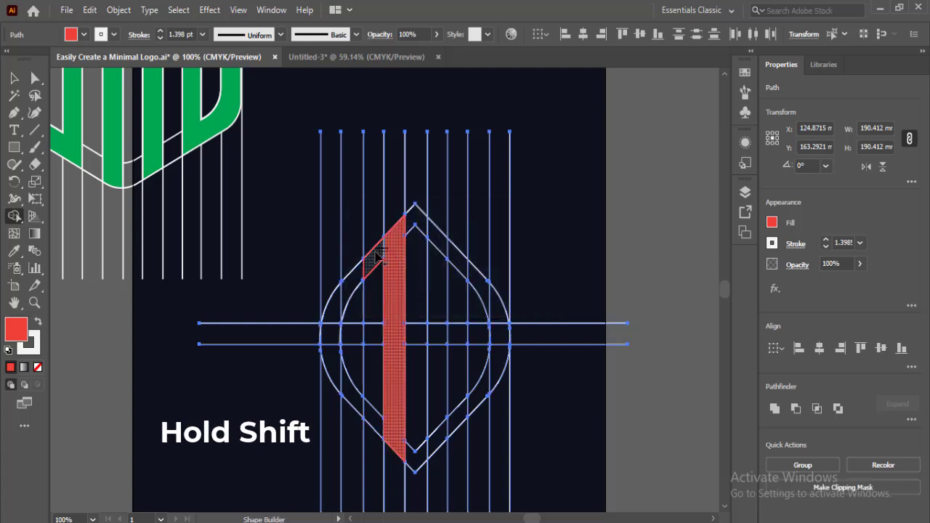
mouse_move(371, 273)
left_mouse_down()
mouse_move(368, 266)
mouse_move(332, 314)
mouse_move(335, 375)
mouse_move(357, 411)
left_mouse_up()
left_click_drag(327, 332, 386, 341)
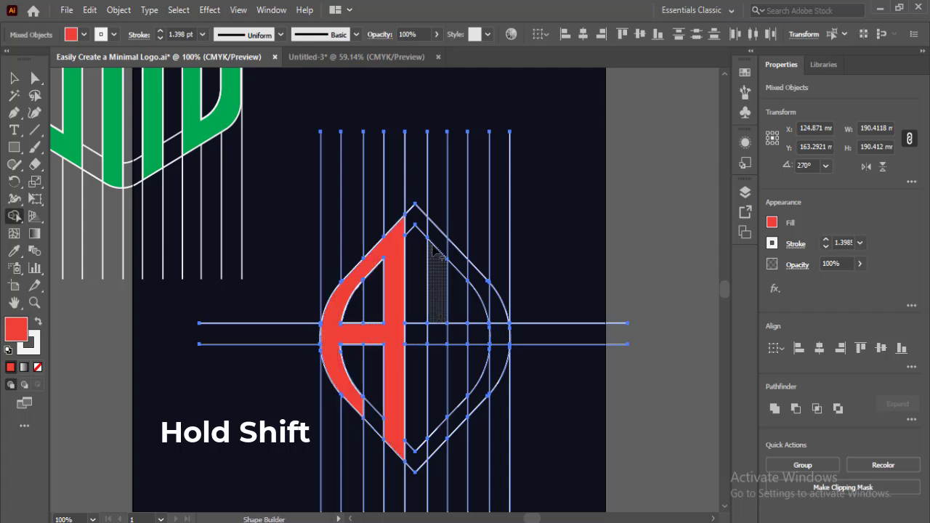
left_click_drag(433, 247, 438, 434)
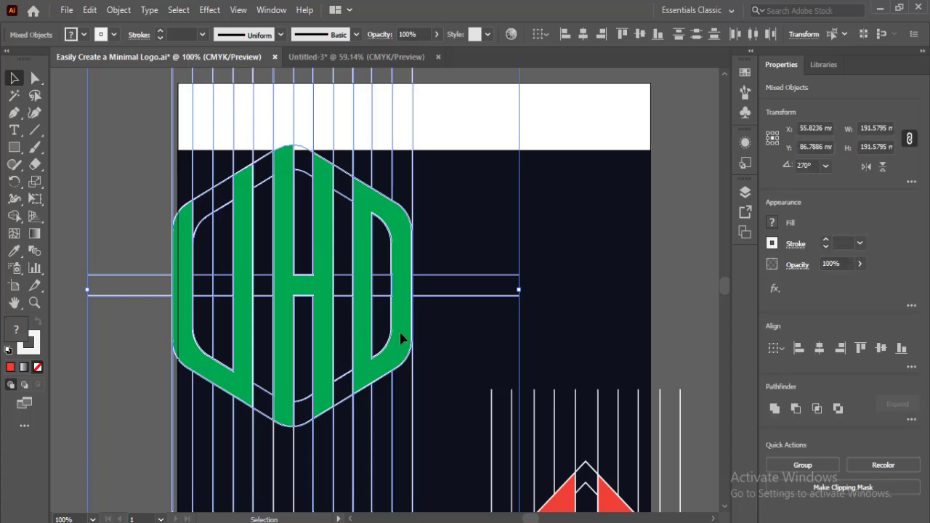
Place a copy of the whole green UHD hexagon construction beside the artboard's left edge
left_click_drag(401, 339, 87, 351)
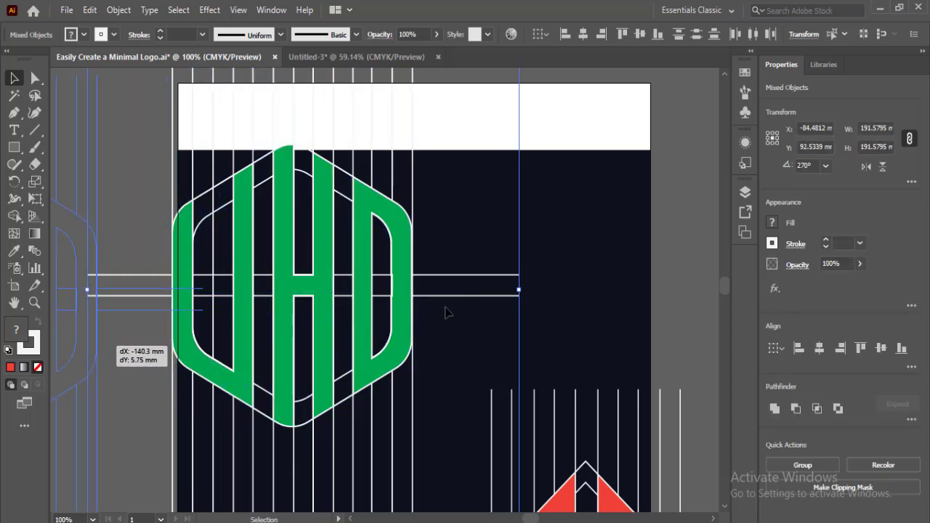
left_click(485, 334)
Strip the original hexagon construction of its outlines and grid lines, keeping only the green letters U, H and D in place
left_click(394, 330)
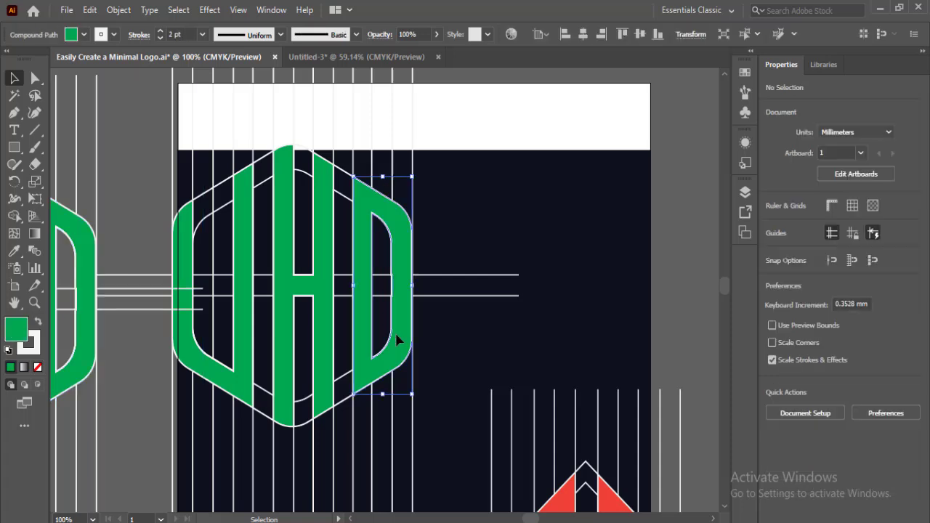
left_click(328, 326, "shift")
left_click(249, 328, "shift")
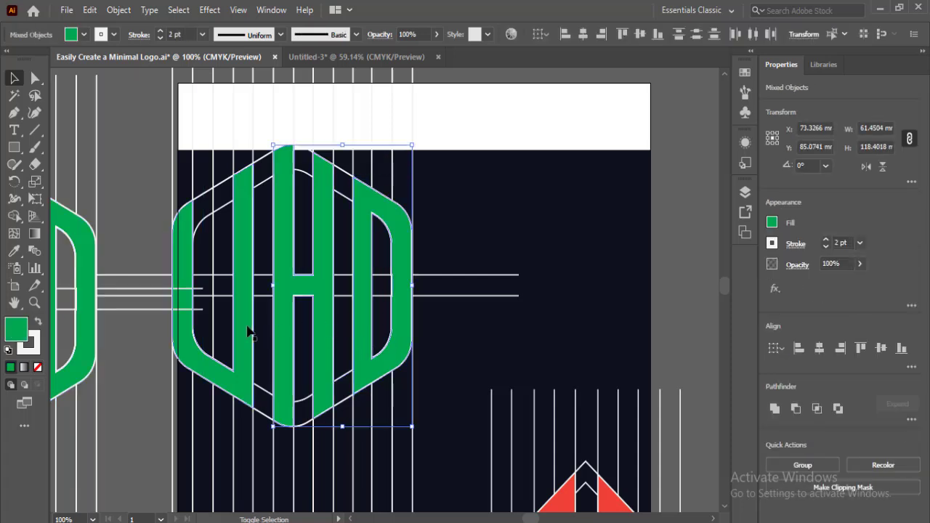
left_click(474, 345)
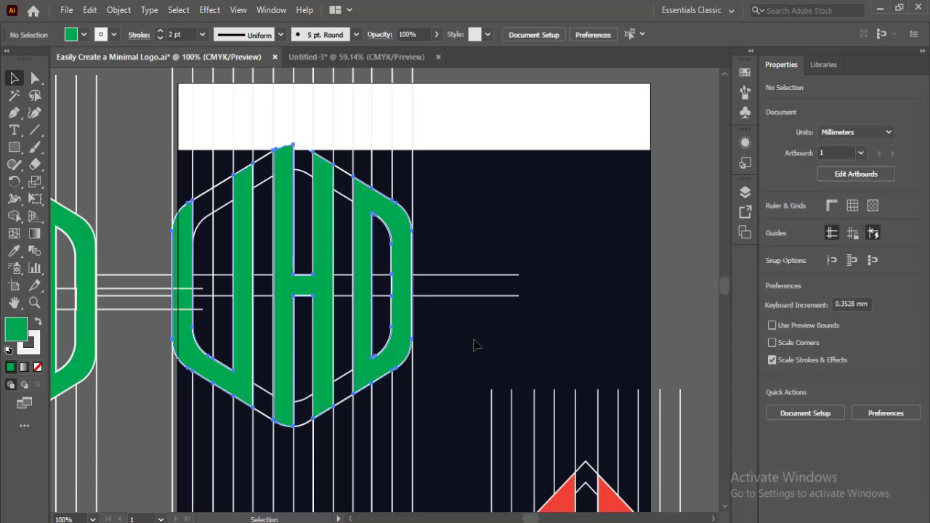
key("Delete")
left_click_drag(207, 135, 337, 395)
key("Delete")
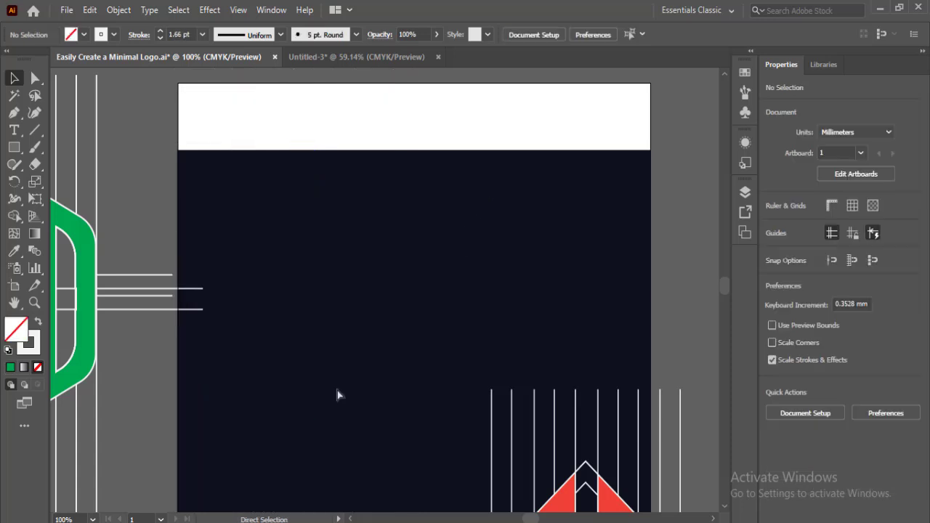
key("ctrl+f")
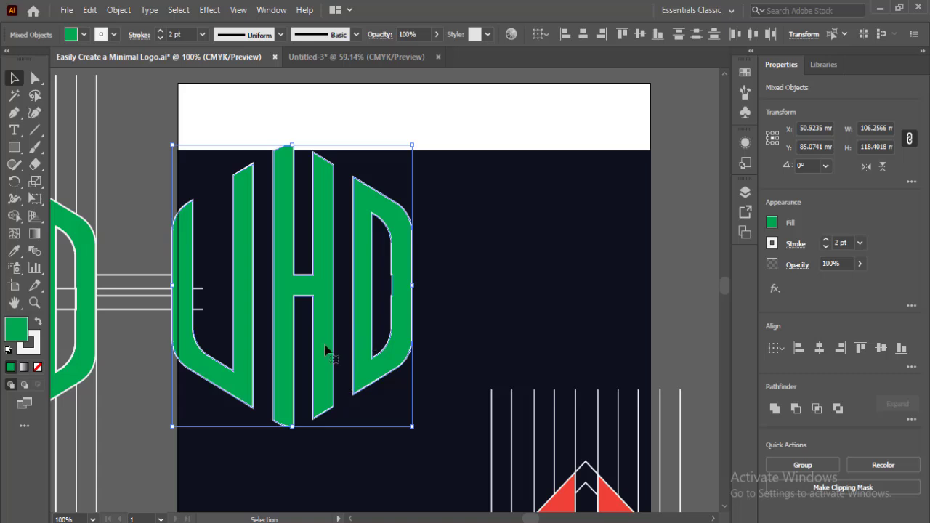
Move the three green letters fully onto the dark background and remove their white stroke
left_click(518, 308)
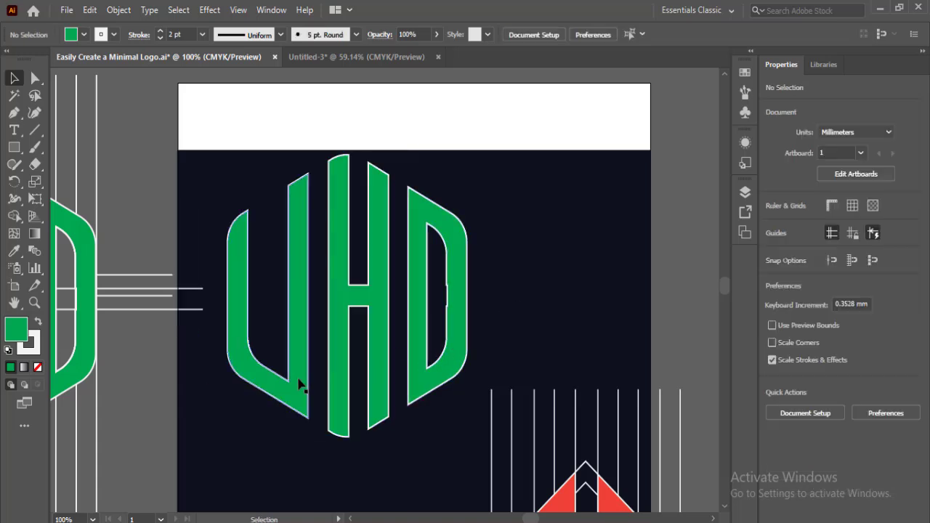
left_click_drag(509, 332, 279, 311)
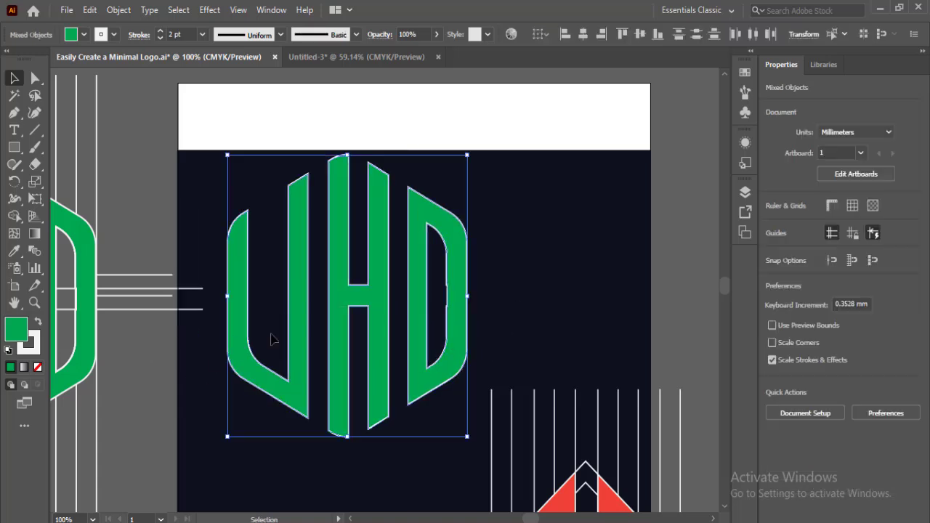
left_click(35, 348)
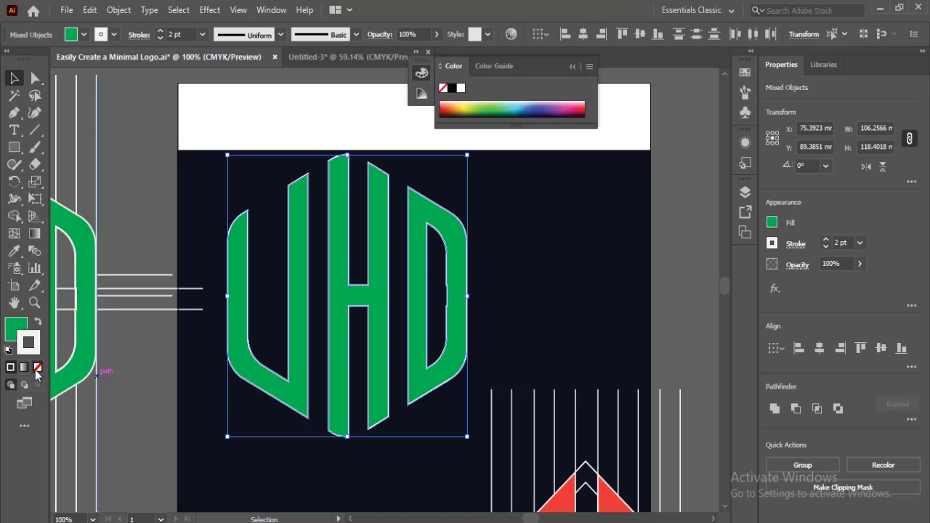
left_click(37, 368)
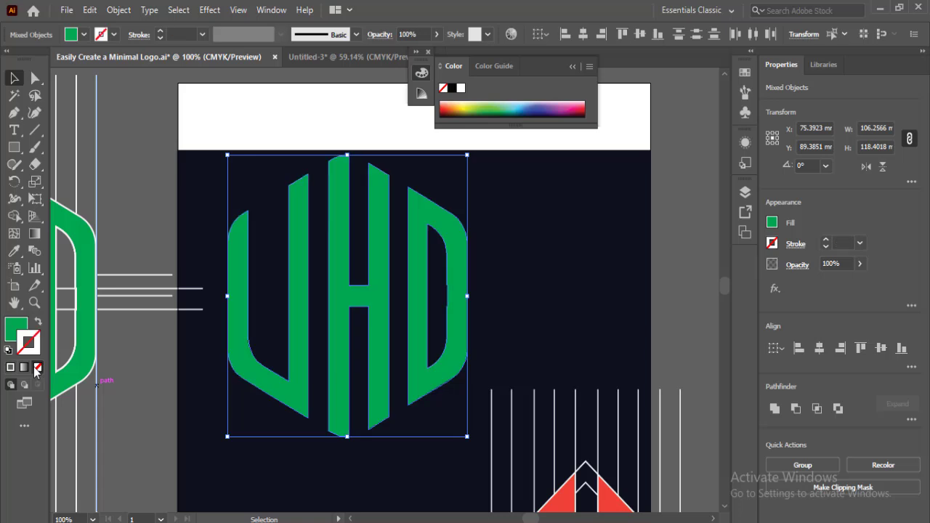
Fill the letter H with light blue and the letter D with orange
left_click(532, 277)
left_click_drag(537, 273, 349, 311)
left_click(84, 35)
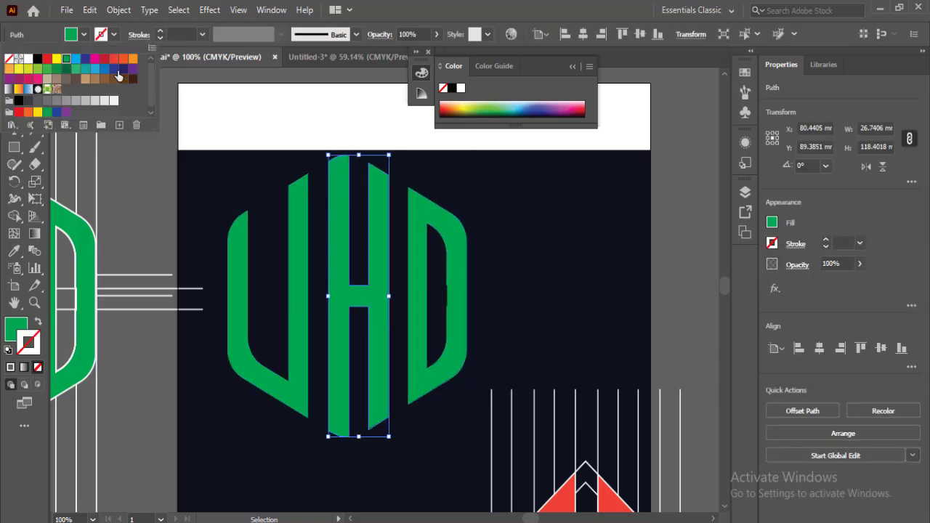
left_click(93, 68)
left_click(410, 269)
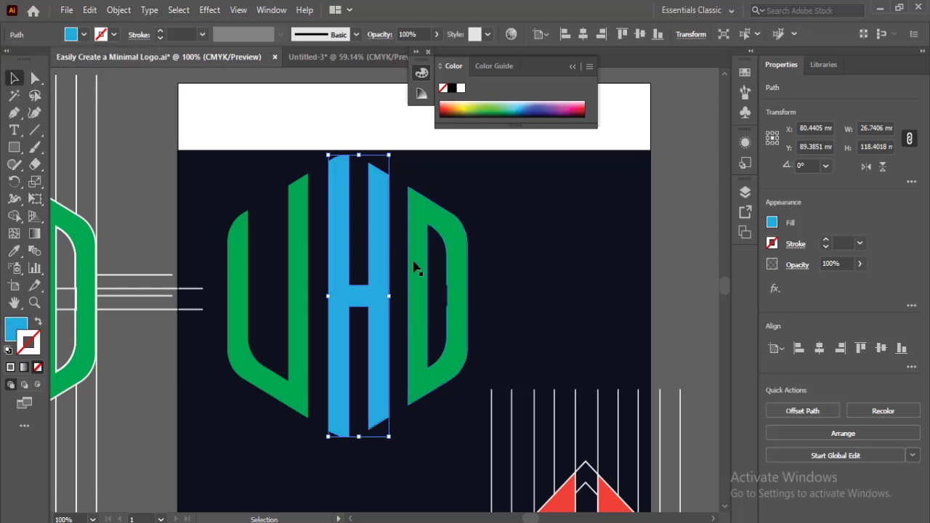
left_click(84, 35)
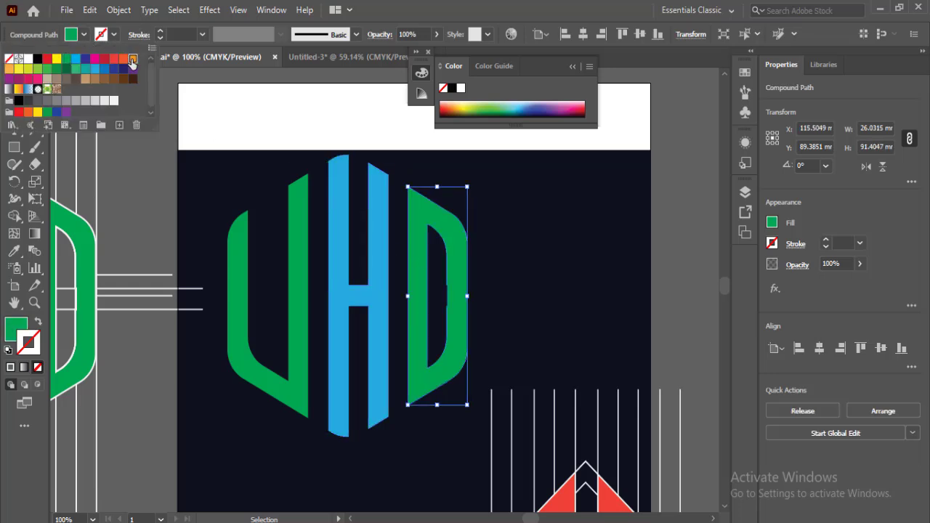
left_click(132, 62)
left_click(521, 301)
Move the red AE diamond construction to the middle of the dark background and place a copy beside the artboard's right edge
left_click(534, 287)
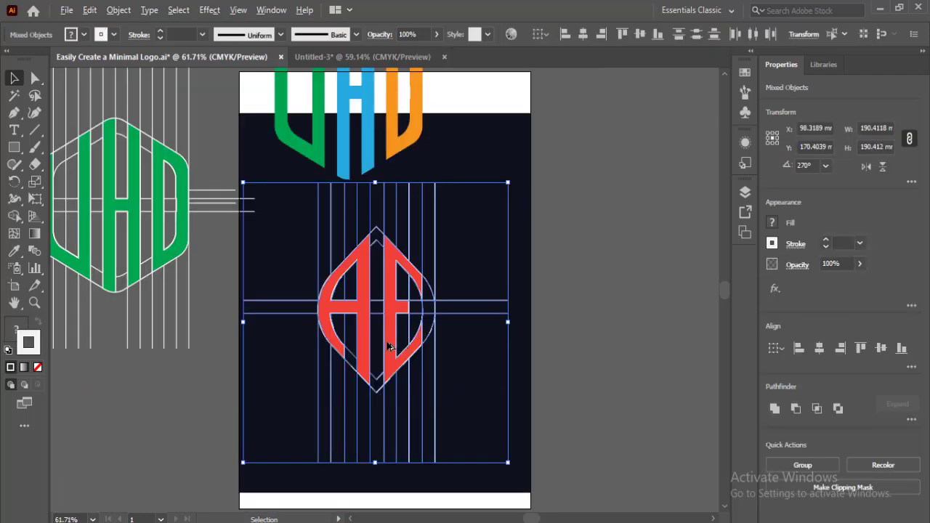
left_click_drag(398, 346, 452, 405)
left_click(457, 433)
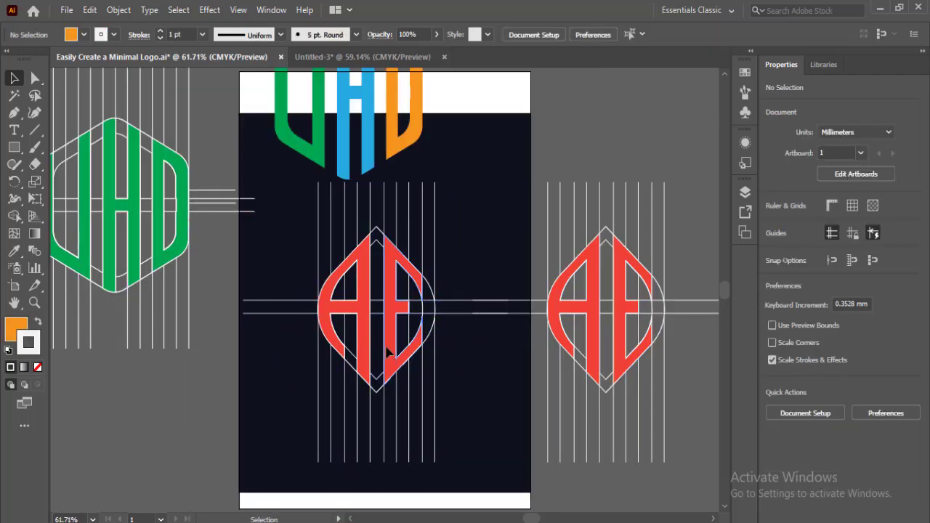
Cut the red letters A and E out of the original diamond and delete its remaining outlines and grid lines
left_click(390, 355)
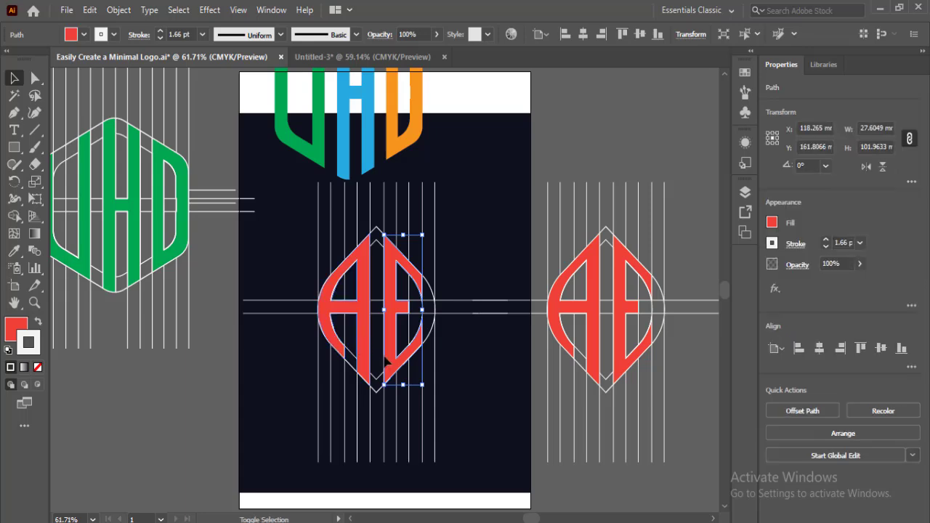
left_click(336, 334, "shift")
key("a")
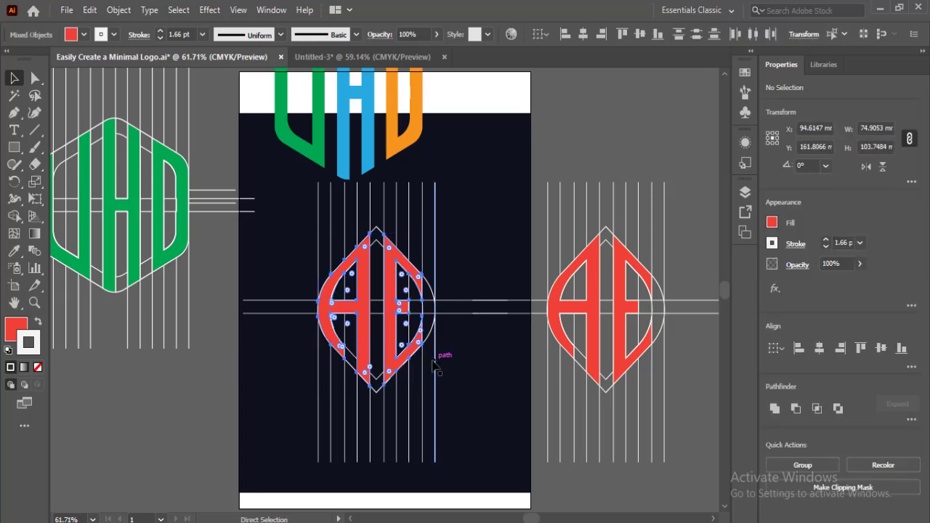
key("Delete")
key("v")
left_click_drag(276, 242, 473, 409)
key("Delete")
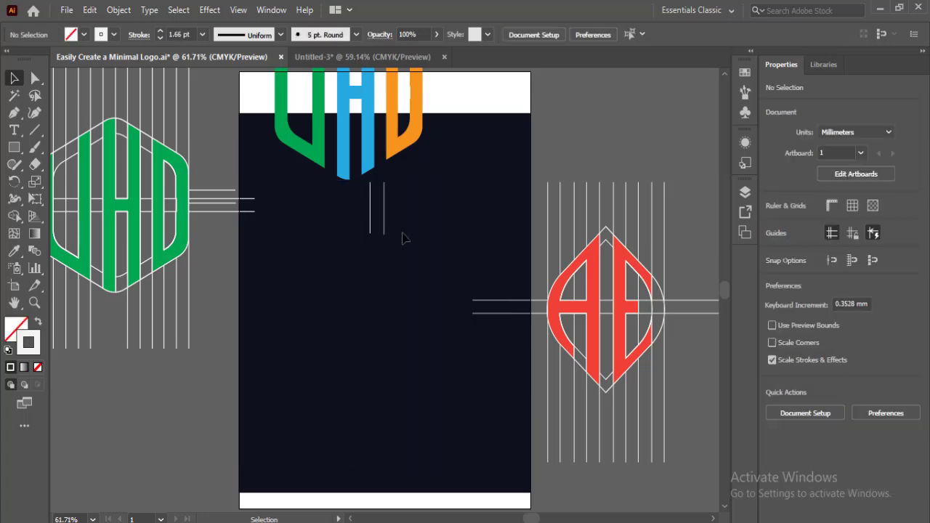
left_click_drag(404, 238, 332, 210)
key("Delete")
Paste the red letters A and E back in place and remove their white stroke
key("ctrl+a")
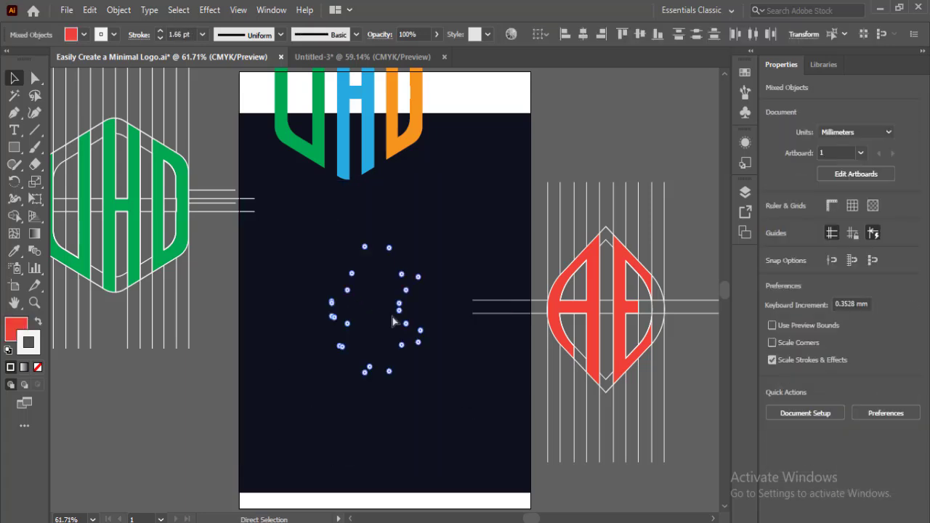
key("v")
key("ctrl+shift+a")
key("ctrl+a")
left_click(38, 368)
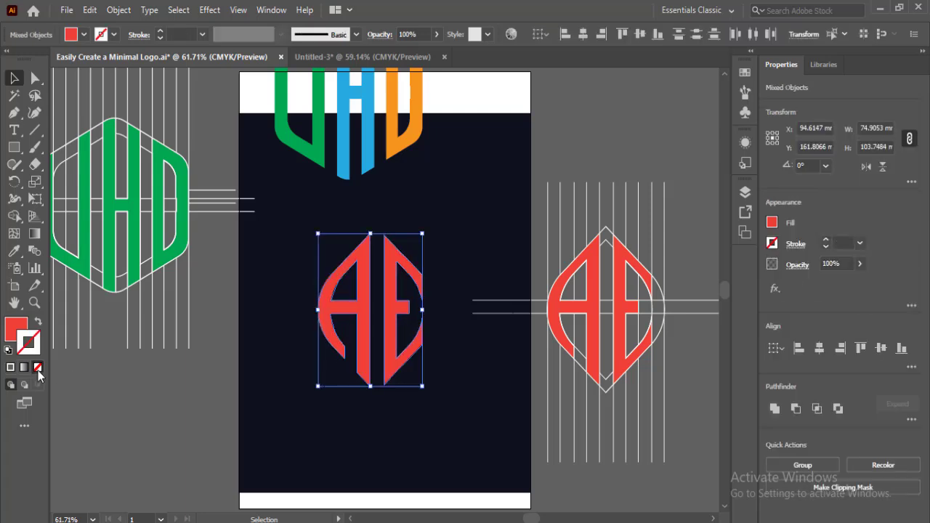
left_click(432, 441)
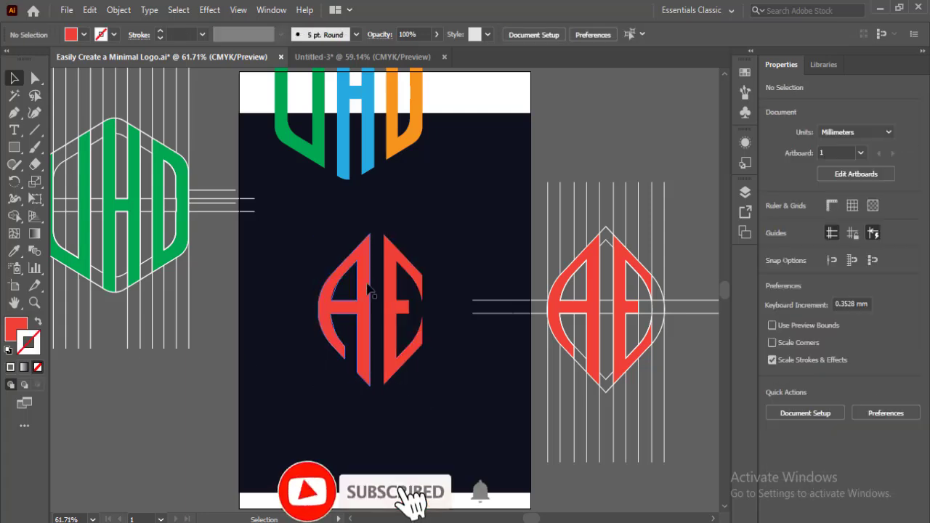